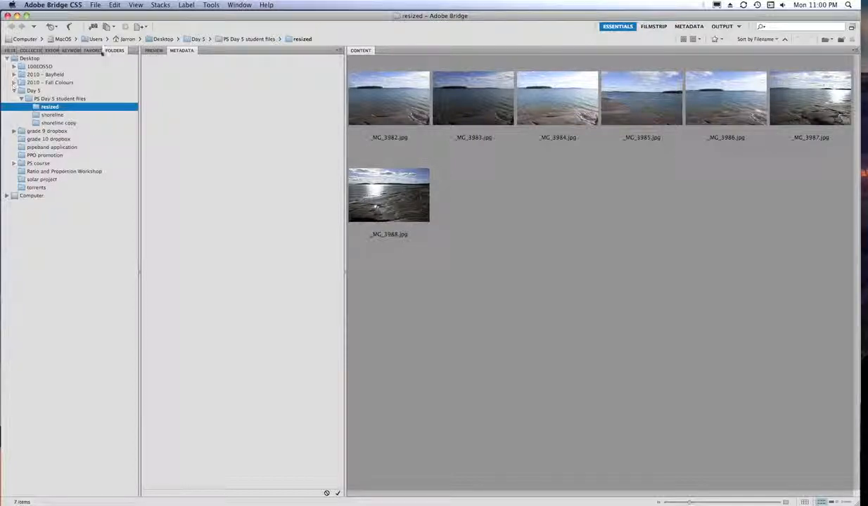
- Move the folder tree into the neighbouring panel group and back, select _MG_3982.jpg, and rearrange the panels
drag(111, 52, 222, 65)
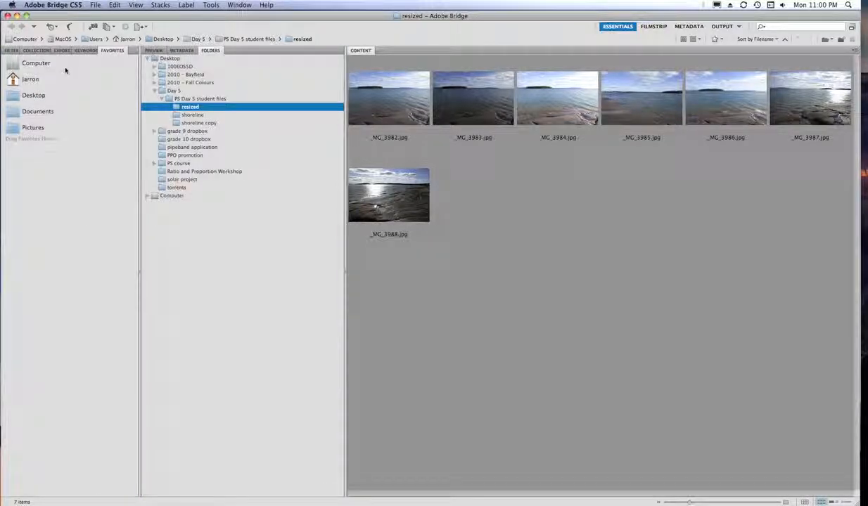
drag(211, 53, 76, 66)
click(387, 100)
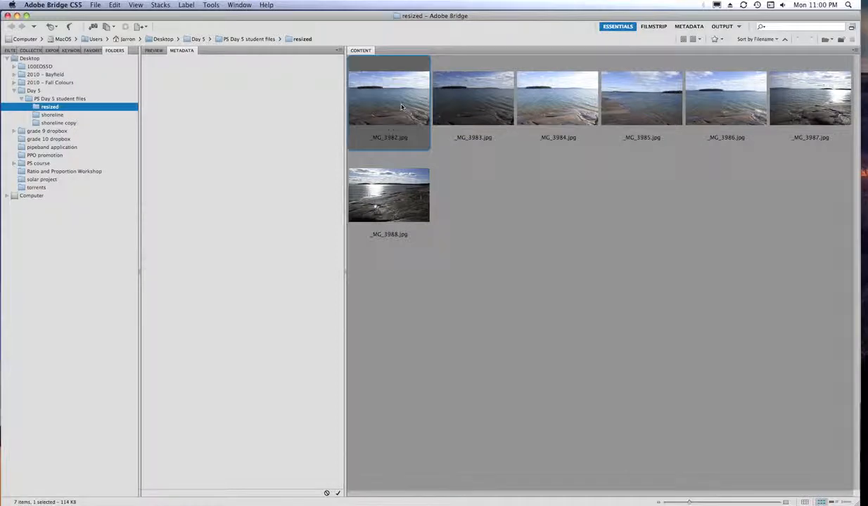
drag(181, 50, 245, 63)
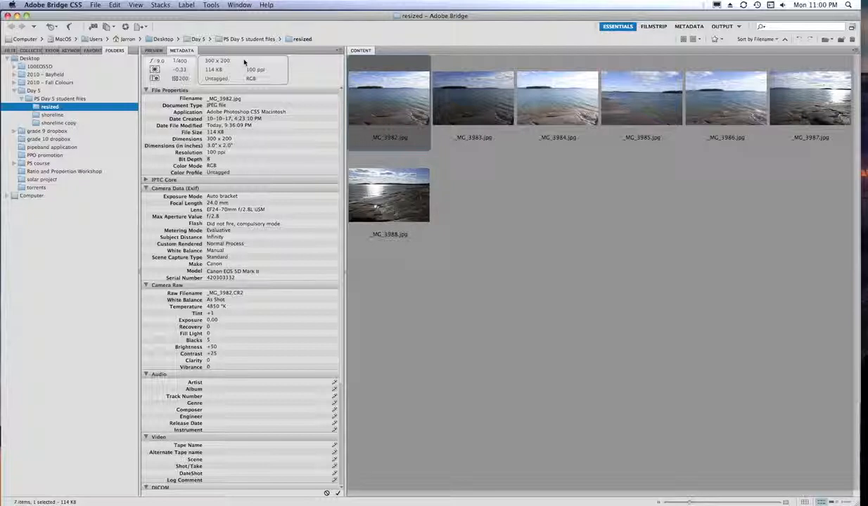
- View _MG_3983.jpg's metadata with Audio and Video collapsed, then bring up the Filter panel
click(497, 119)
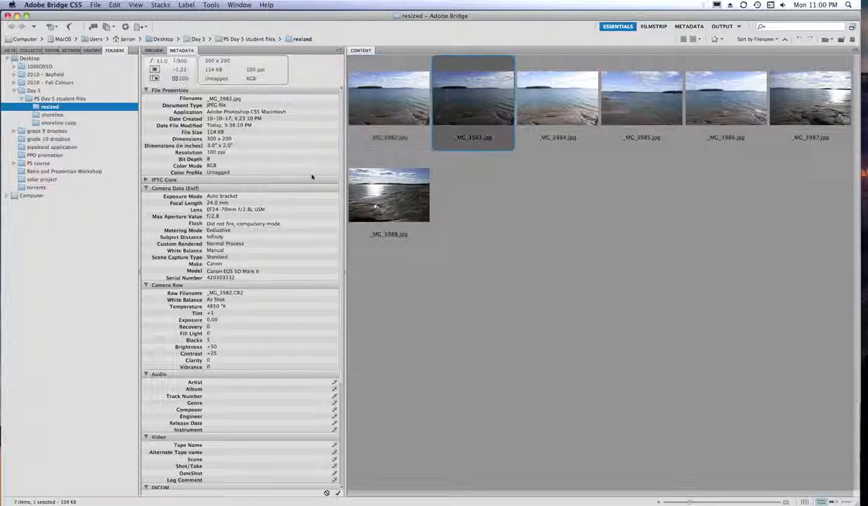
scroll(222, 151, down, 3)
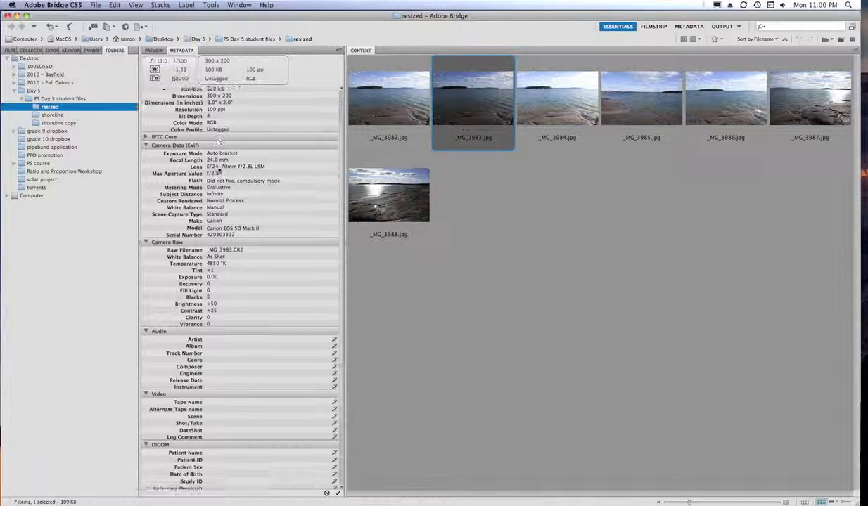
scroll(219, 142, down, 5)
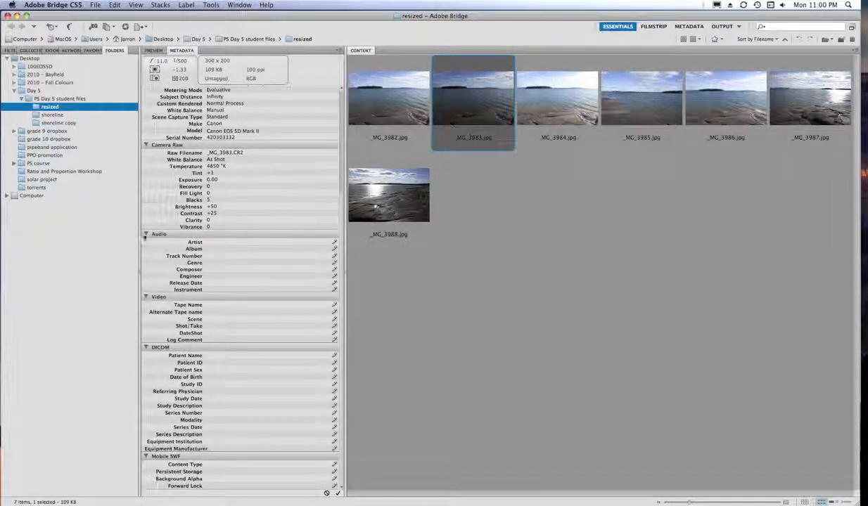
click(146, 234)
click(147, 297)
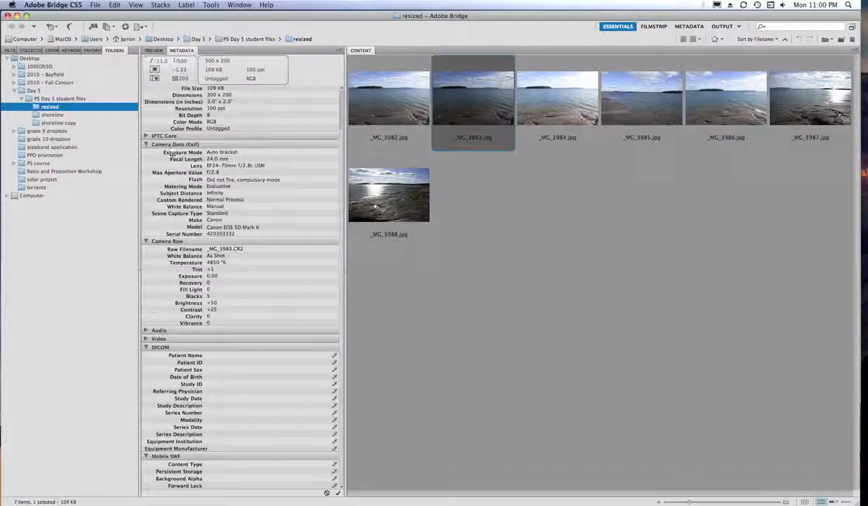
scroll(154, 211, up, 4)
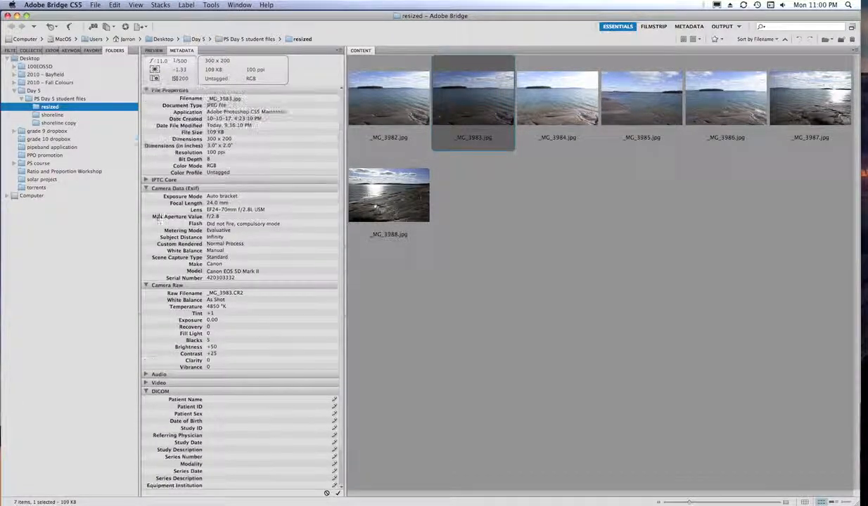
click(11, 51)
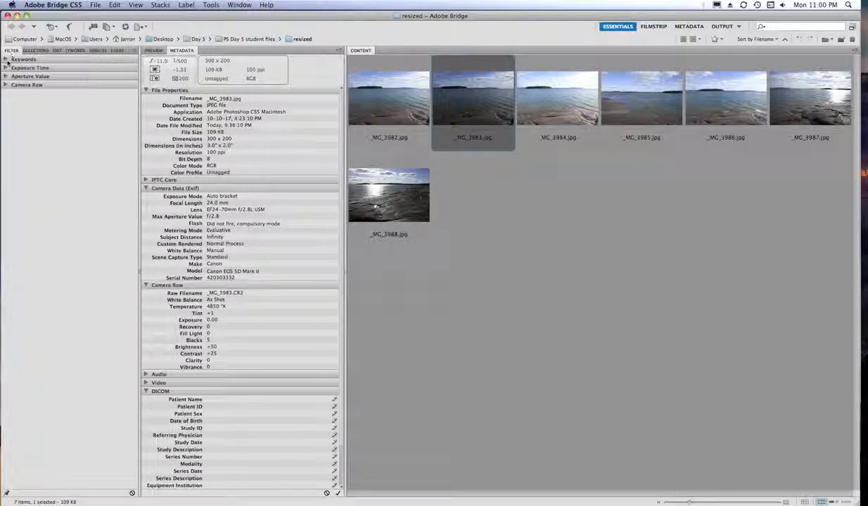
- Peek at the Exposure Time filter, tour Collections, Export, Keywords and Favorites, then return to Folders
click(6, 68)
click(6, 68)
click(34, 51)
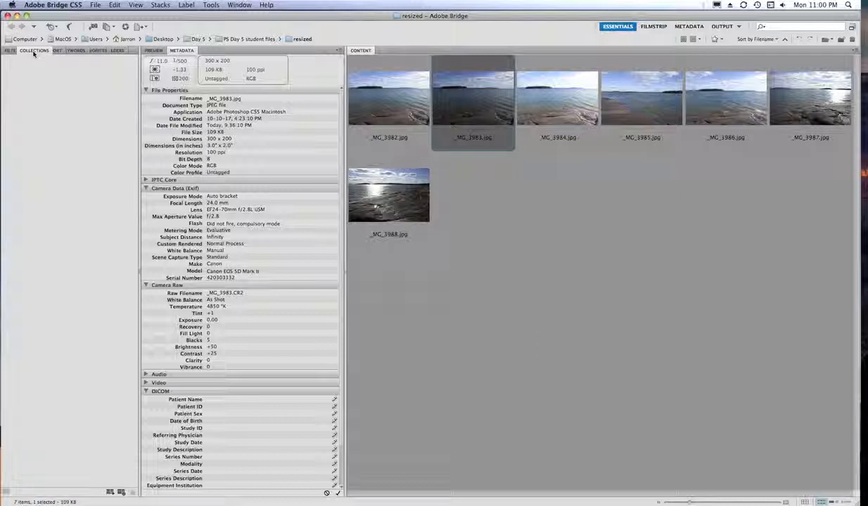
click(58, 54)
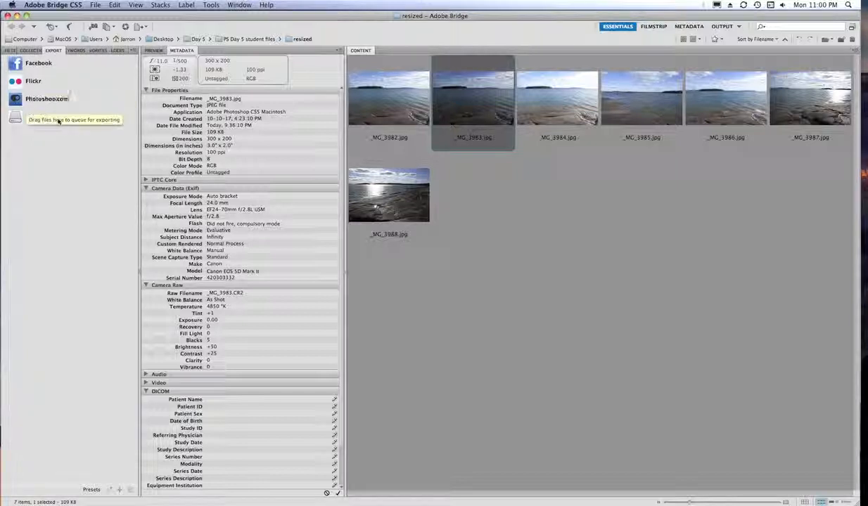
click(75, 50)
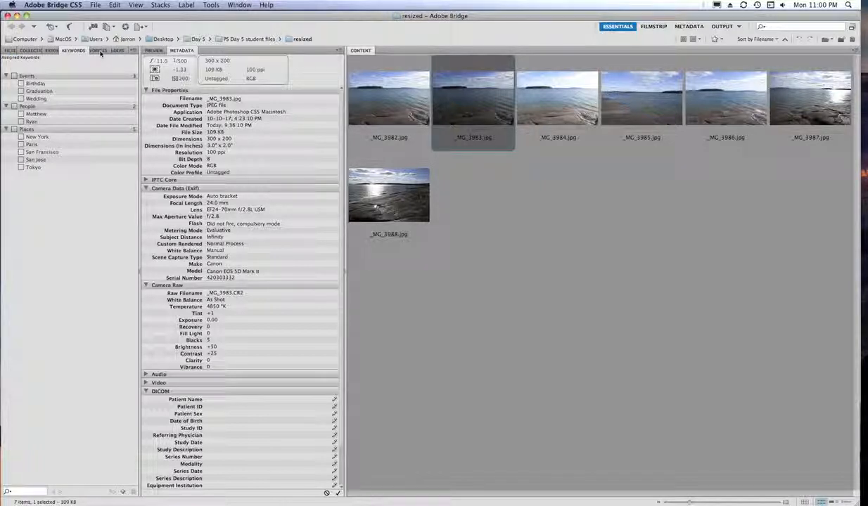
click(98, 50)
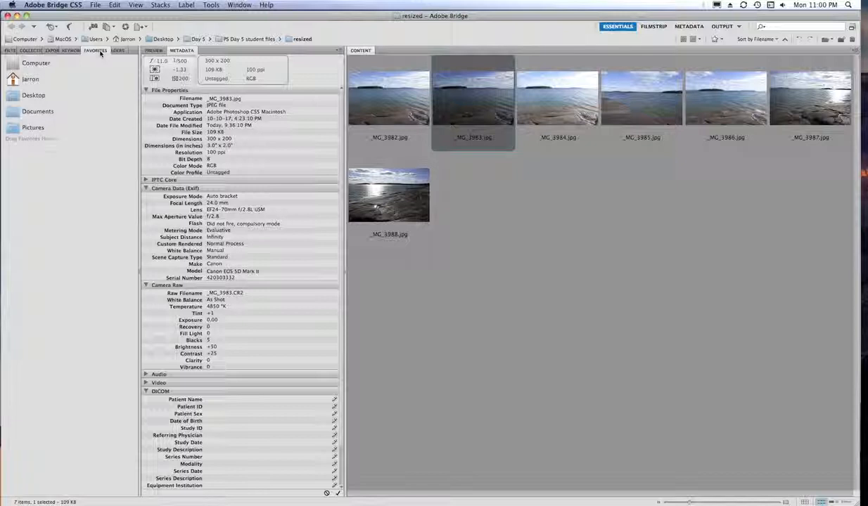
click(114, 52)
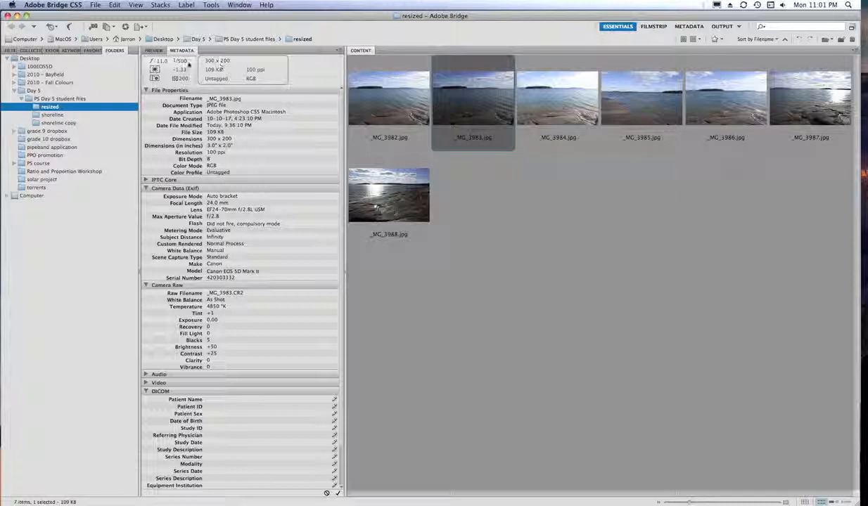
- With _MG_3984.jpg selected, widen the preview area beside two columns of small thumbnails
click(551, 111)
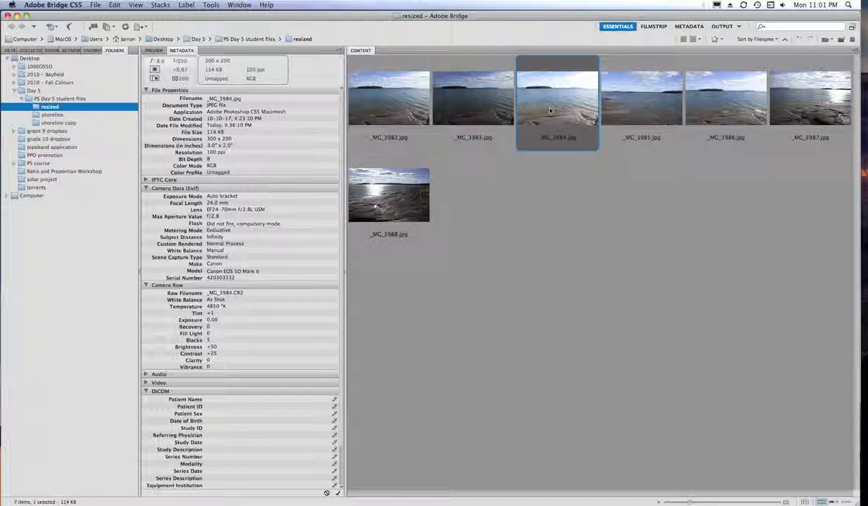
drag(344, 266, 700, 315)
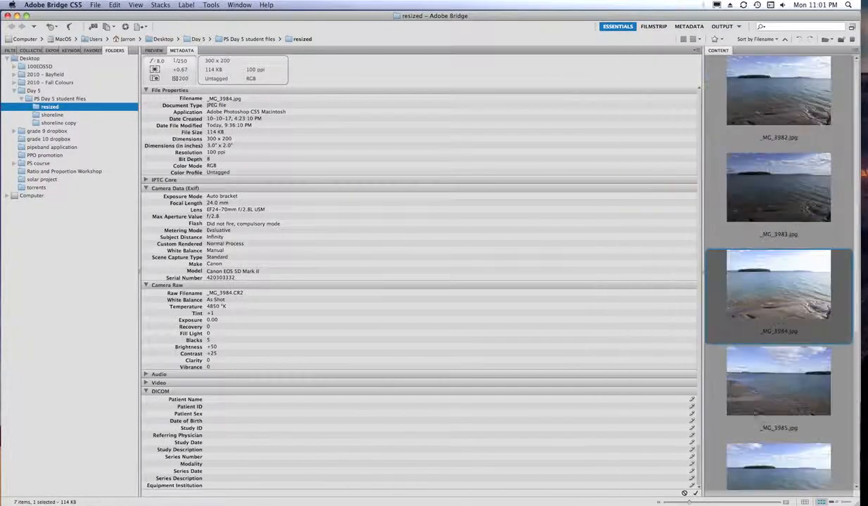
drag(692, 502, 681, 503)
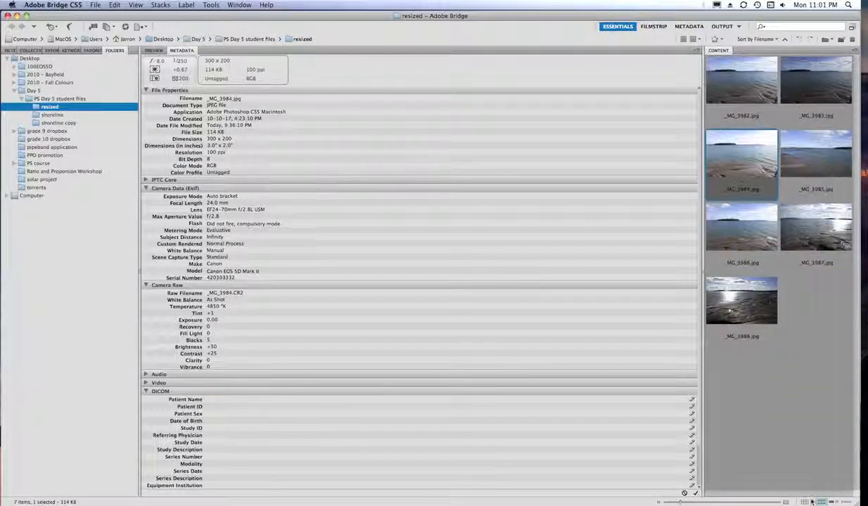
click(155, 50)
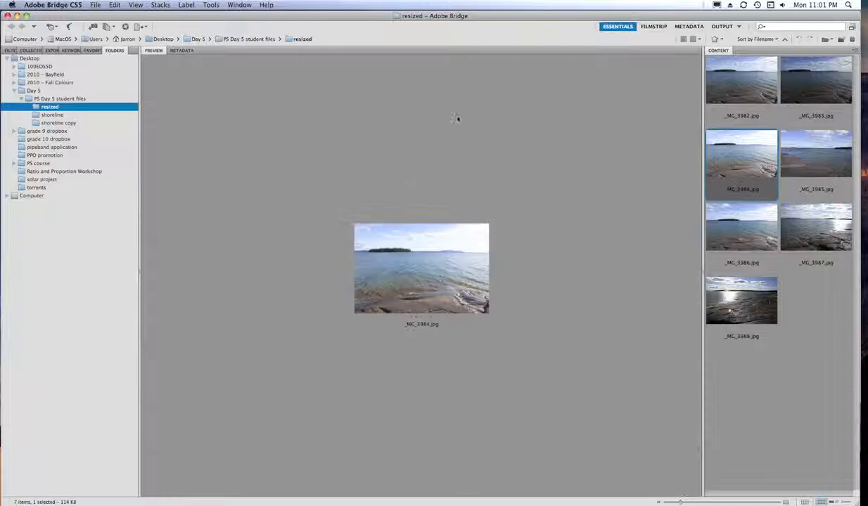
- Preview _MG_3982, _MG_3984, _MG_3986 and _MG_3988 in turn, then open the shoreline folder
click(725, 78)
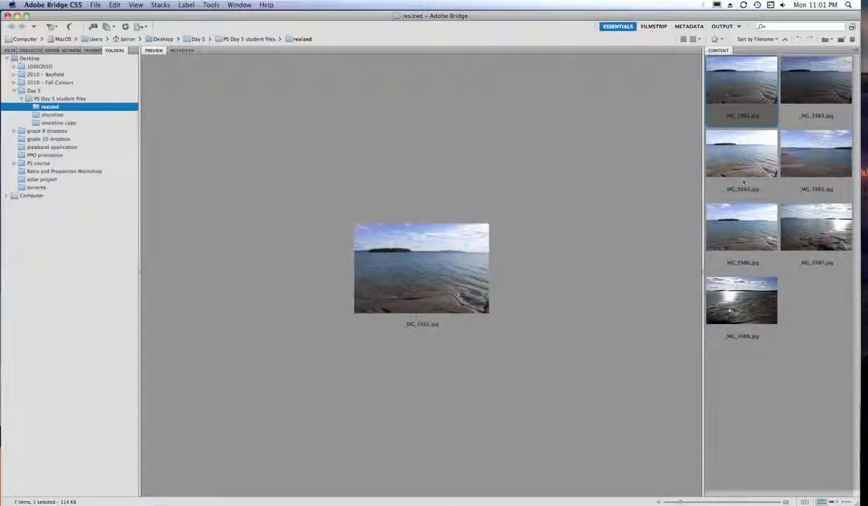
click(742, 174)
click(710, 225)
click(710, 284)
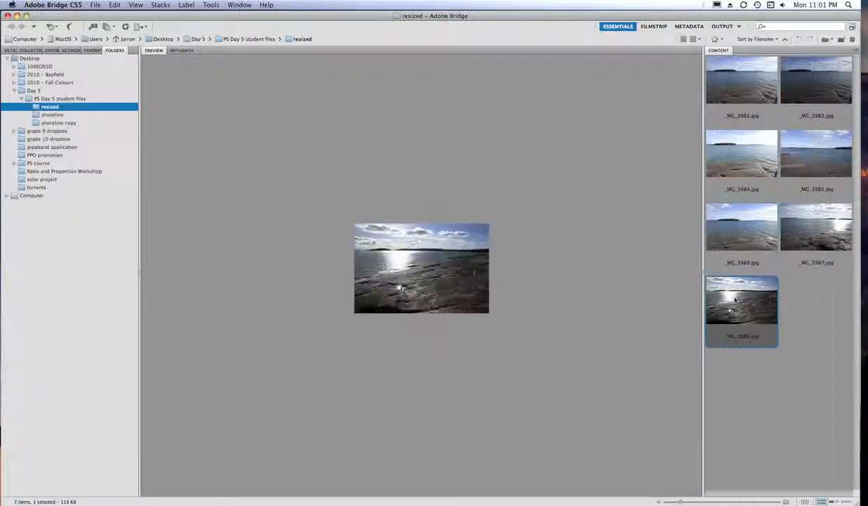
click(52, 115)
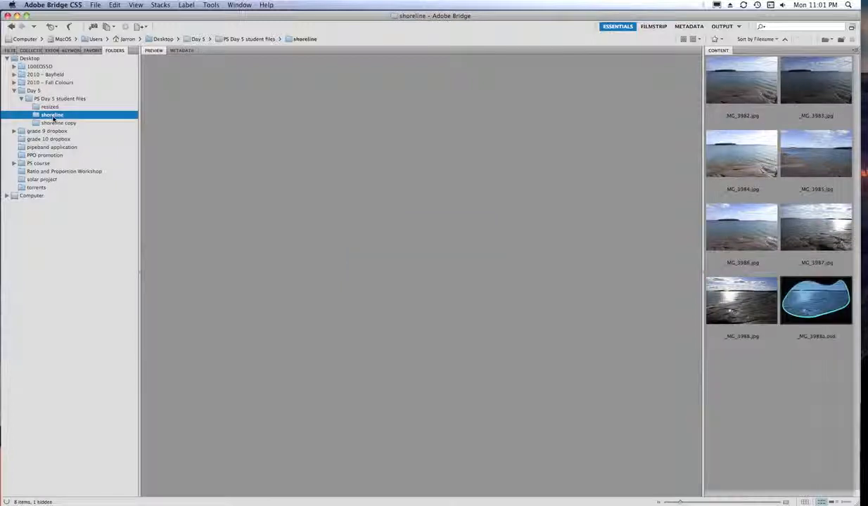
- Preview shoreline _MG_3984.jpg and inspect the island and water with the 200% loupe
click(722, 151)
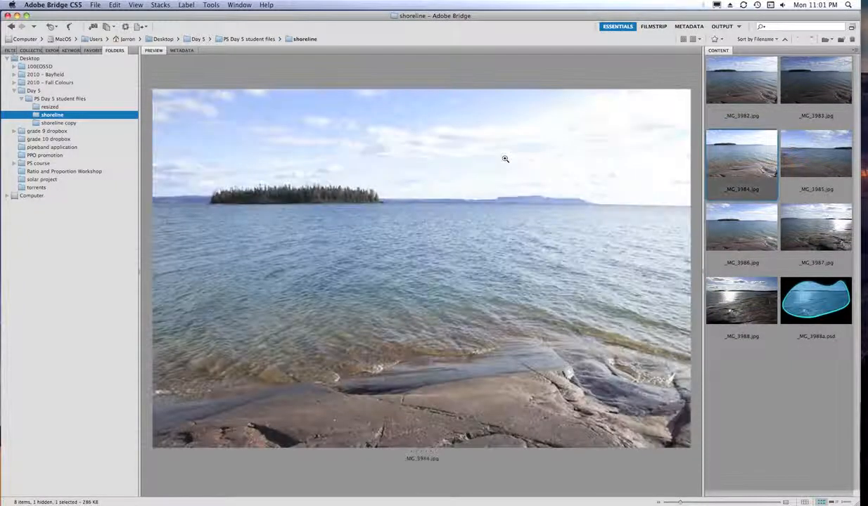
click(332, 197)
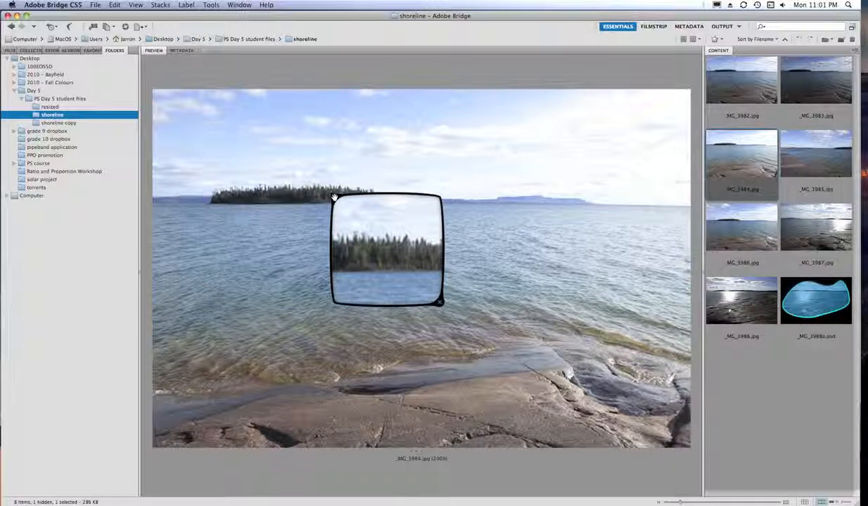
drag(334, 197, 368, 210)
click(369, 212)
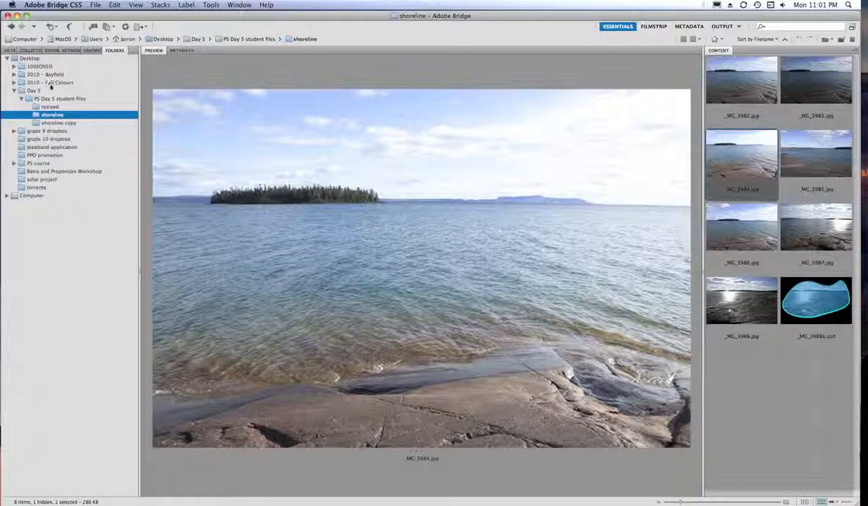
- In the 2010 - Fall Colours folder, preview _MG_6351.CR2 and loupe the leaf's water droplets
click(51, 83)
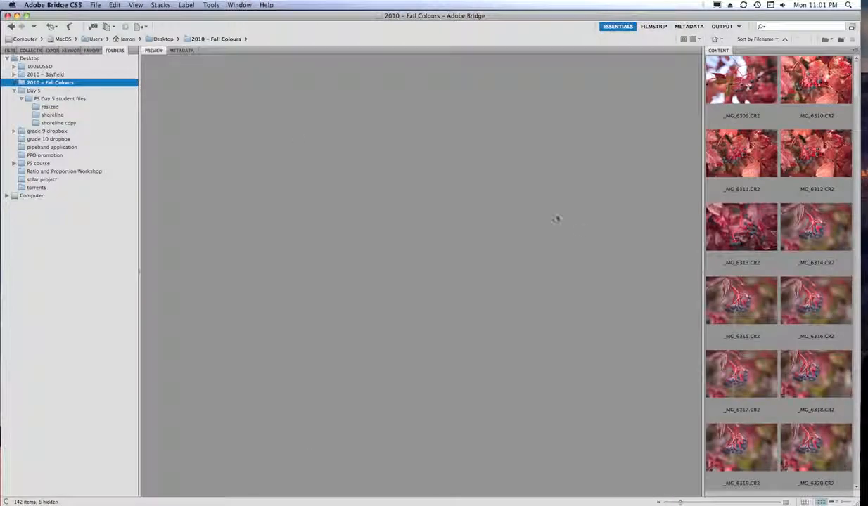
scroll(778, 267, down, 17)
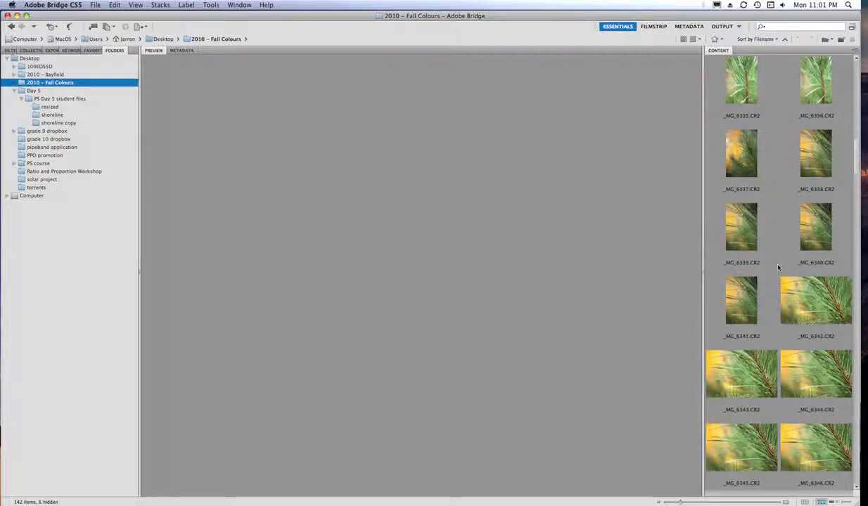
scroll(776, 267, down, 2)
scroll(724, 239, up, 1)
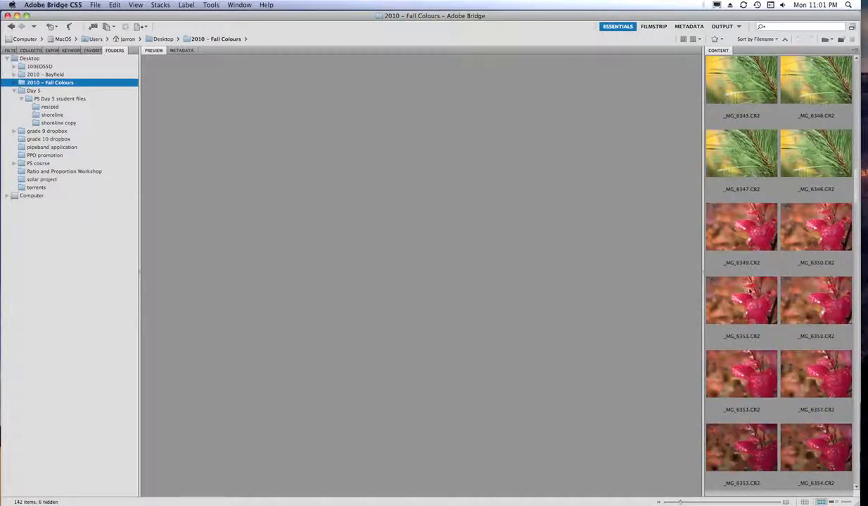
click(721, 277)
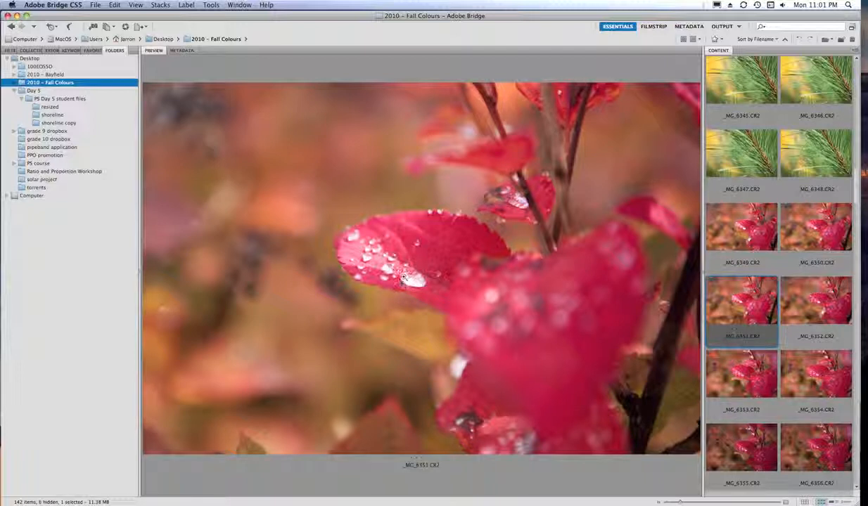
click(403, 277)
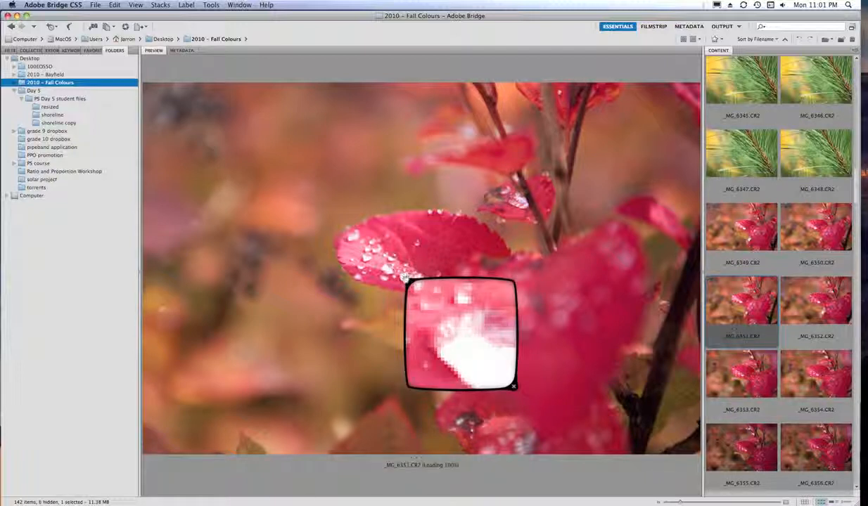
mouse_move(406, 280)
mouse_down()
mouse_move(426, 285)
mouse_move(395, 273)
mouse_up()
click(398, 274)
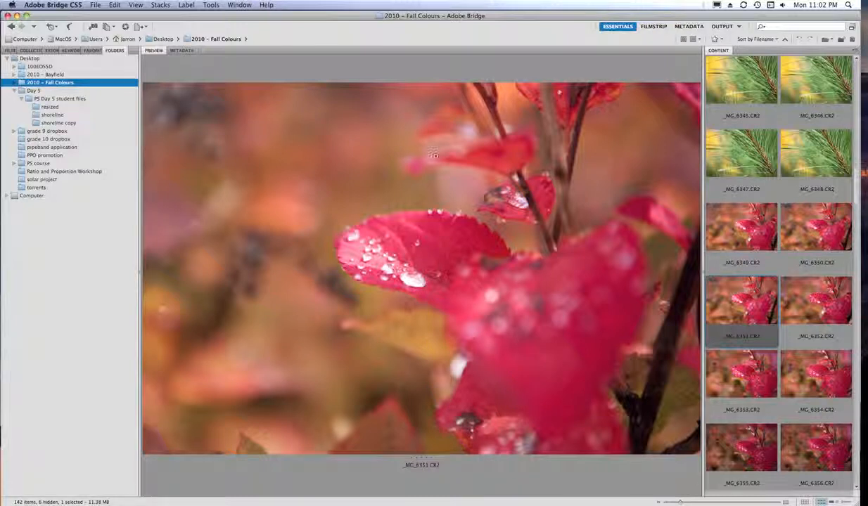
click(654, 26)
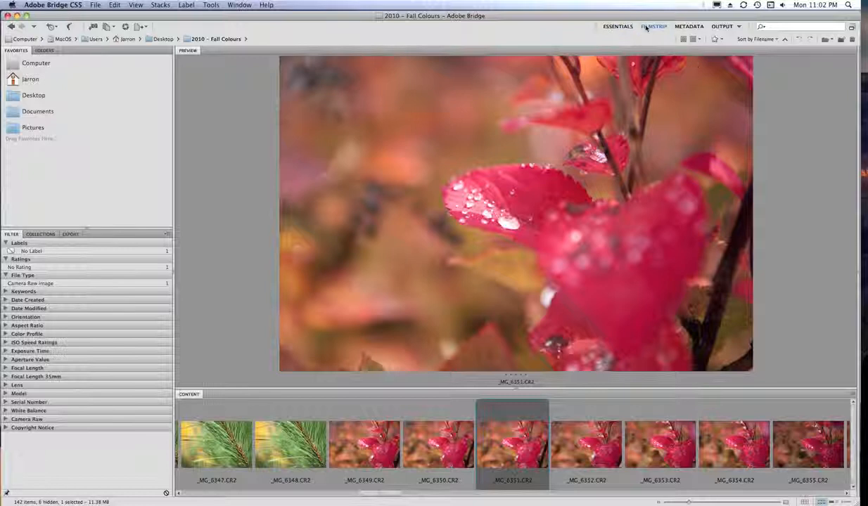
click(690, 26)
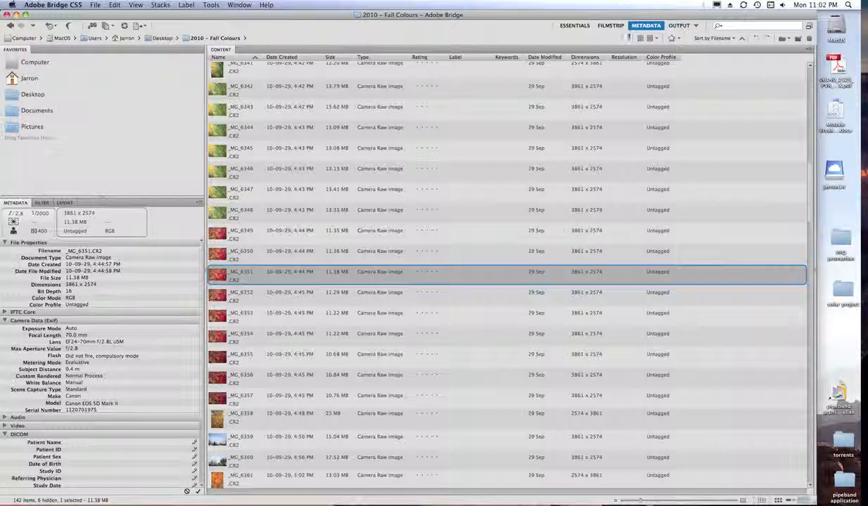
click(574, 25)
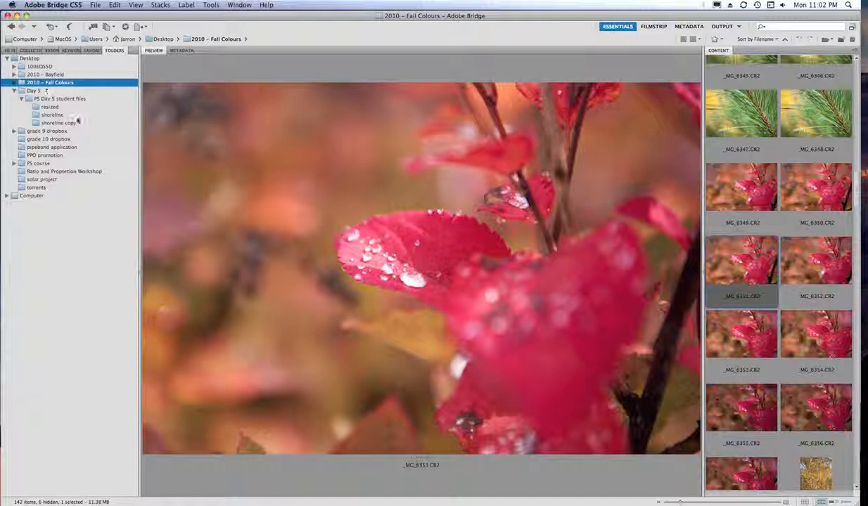
- Select shoreline photos _MG_3982 through _MG_3987 and switch to the Output workspace
click(53, 116)
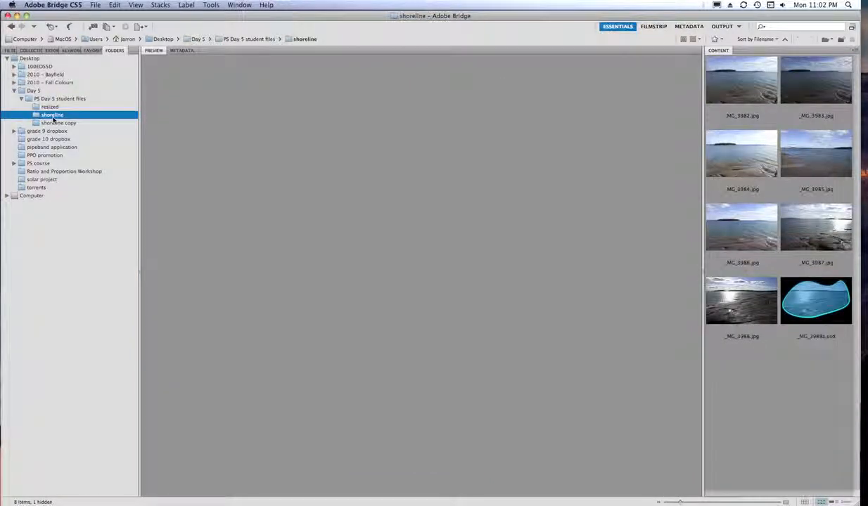
click(735, 92)
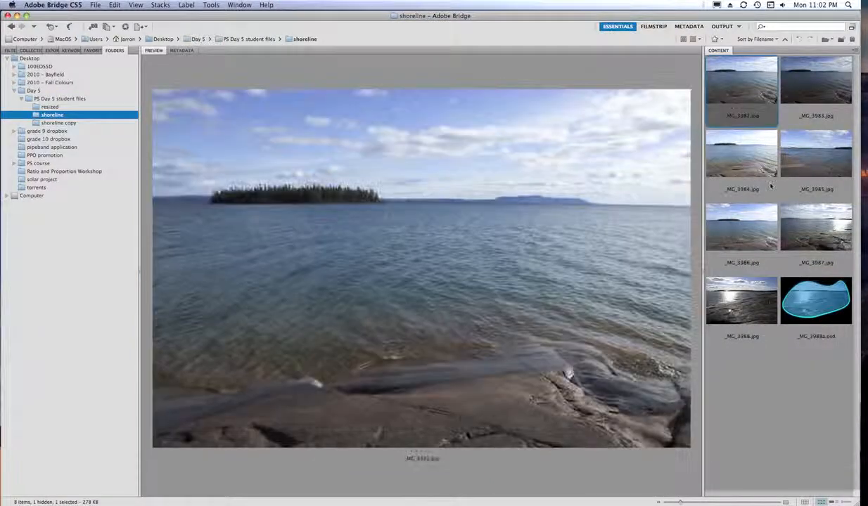
shift+click(798, 243)
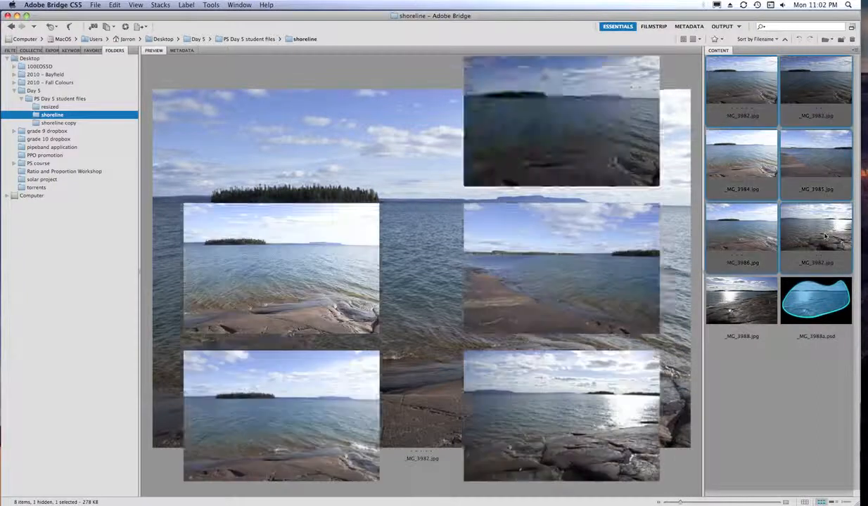
click(738, 27)
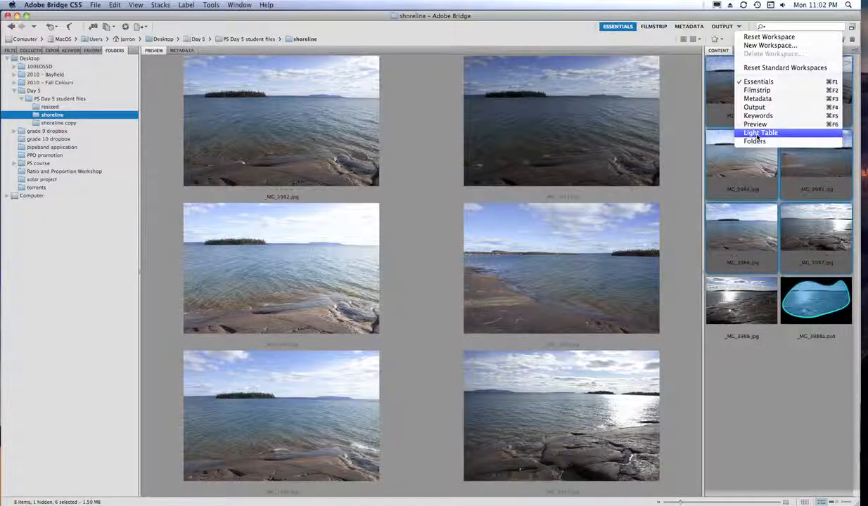
click(730, 31)
click(725, 30)
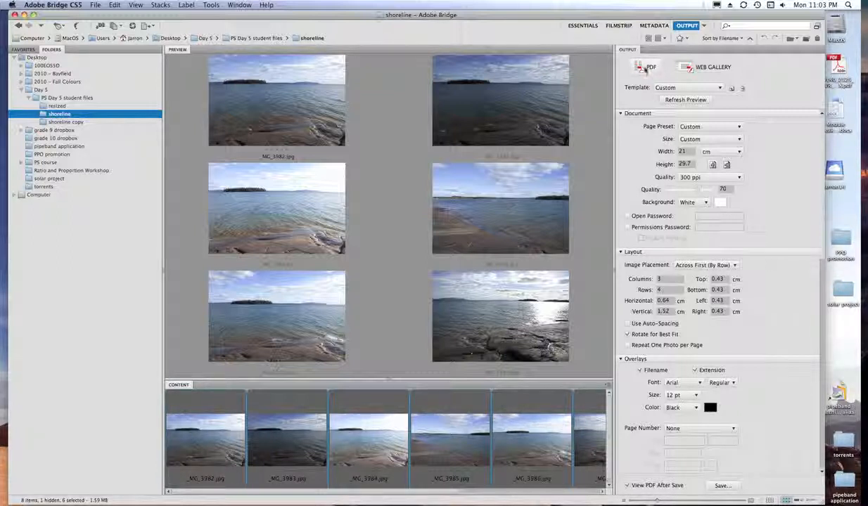
- Refresh the PDF contact sheet preview of the six photos, then switch to Web Gallery output
click(686, 100)
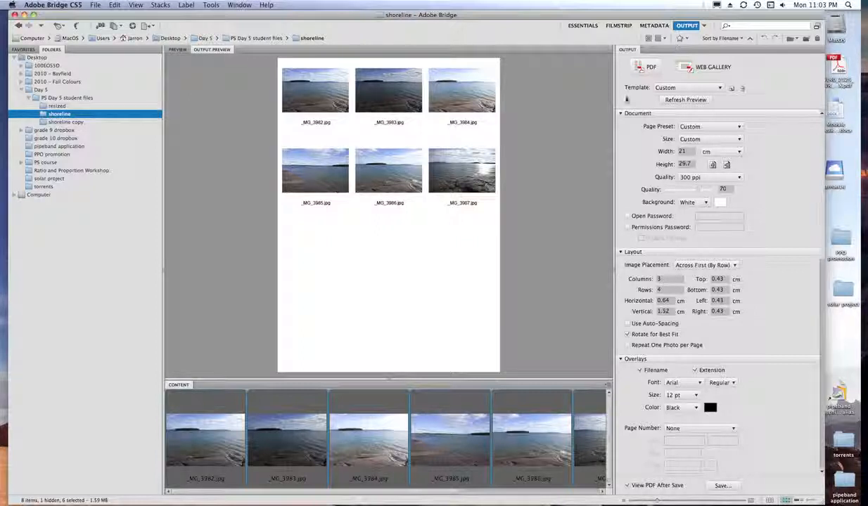
click(699, 69)
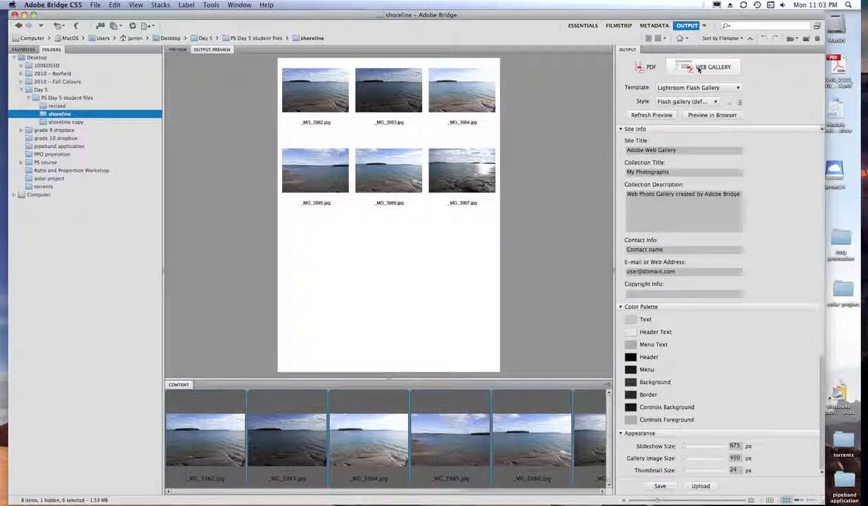
- Choose the Airtight PostcardViewer gallery template and preview the gallery in the browser
click(737, 88)
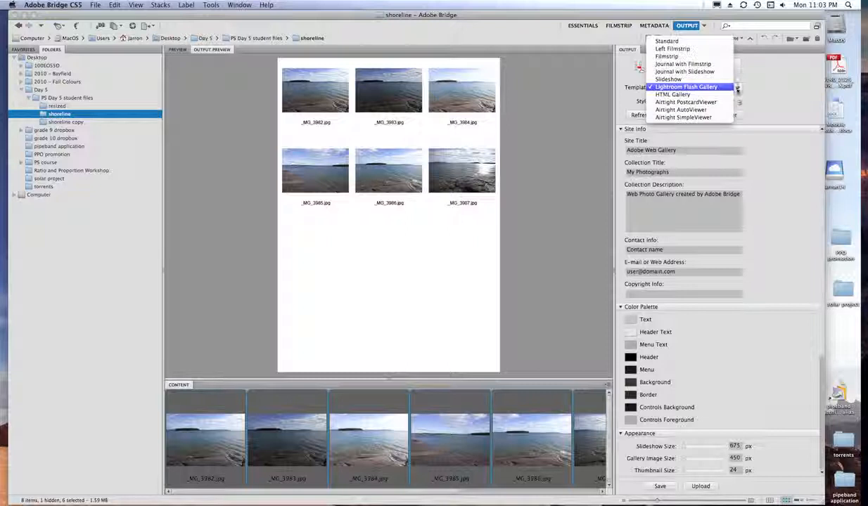
click(716, 103)
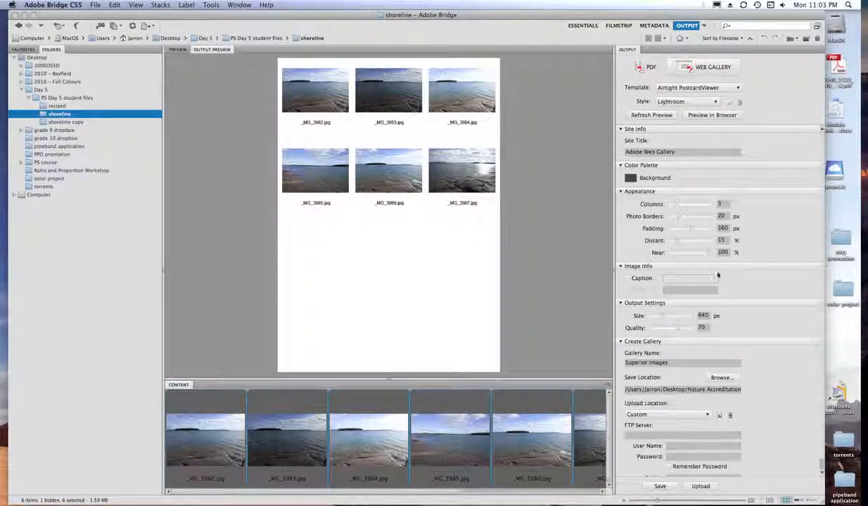
click(702, 115)
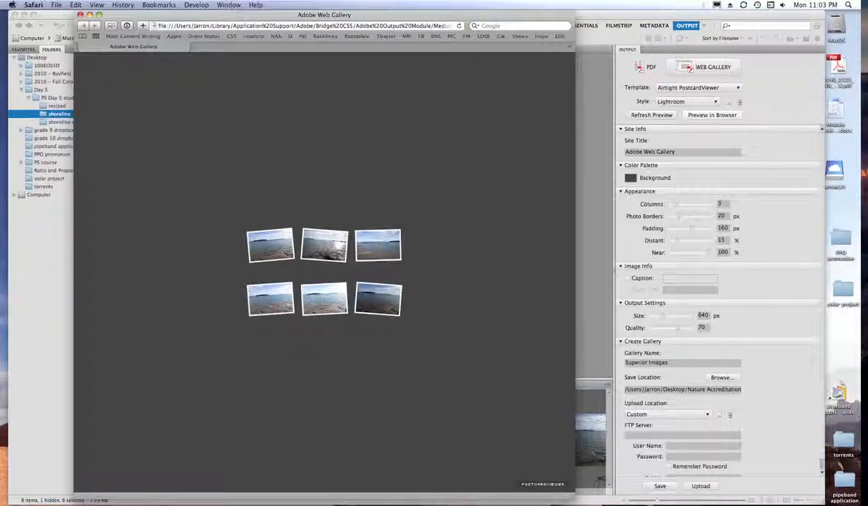
- Enlarge a postcard, step back to the previous photo, zoom out, and close the Safari gallery window
click(387, 254)
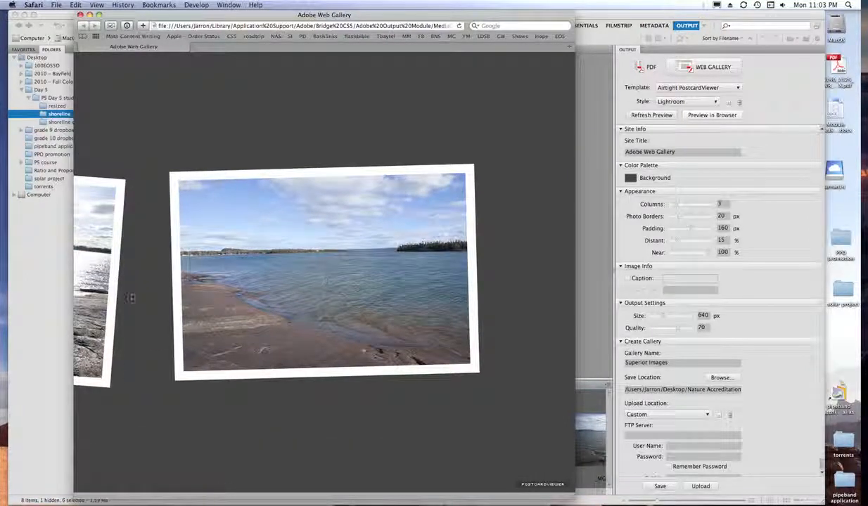
click(94, 277)
click(398, 287)
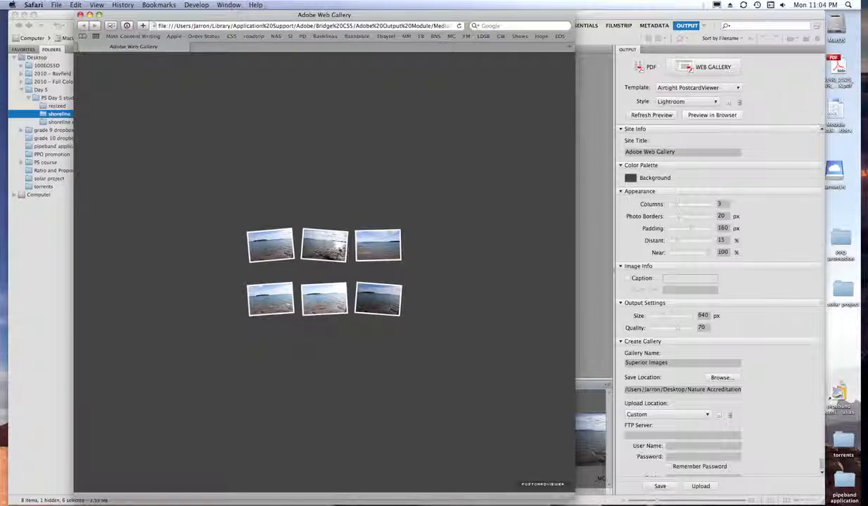
click(80, 15)
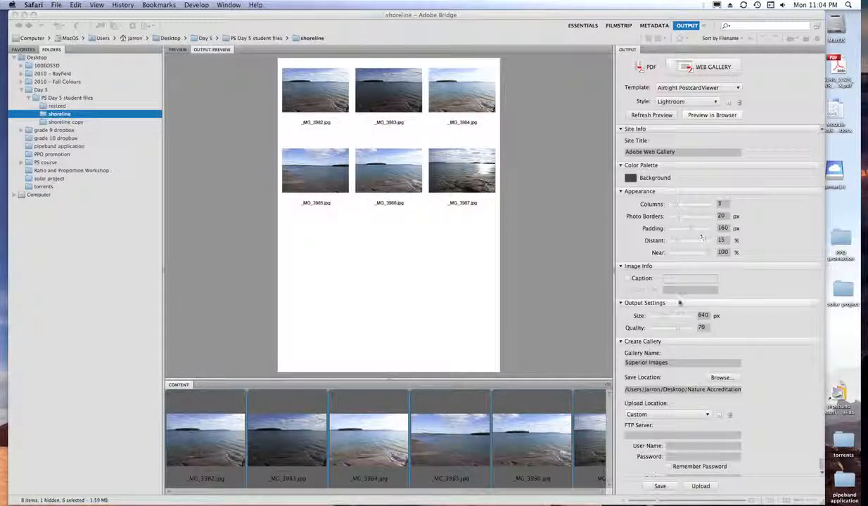
- Save the Superior Images web gallery and switch Bridge back to the Essentials workspace
click(660, 487)
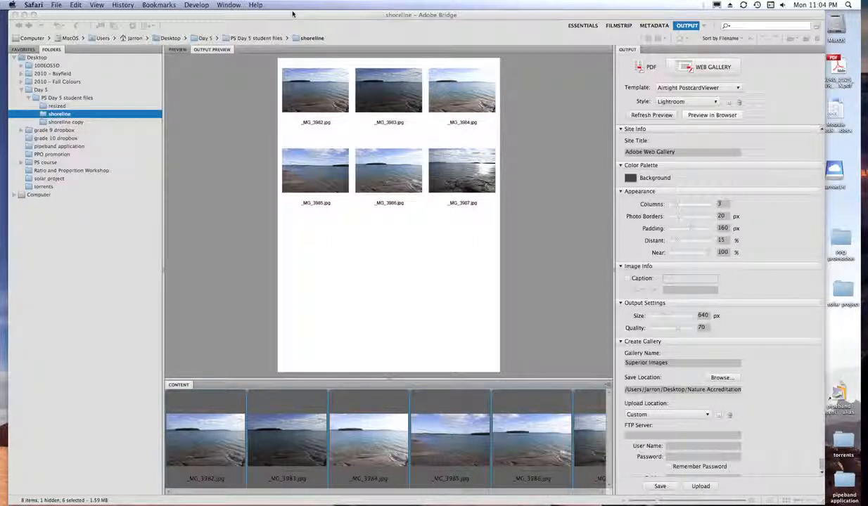
click(203, 28)
click(582, 26)
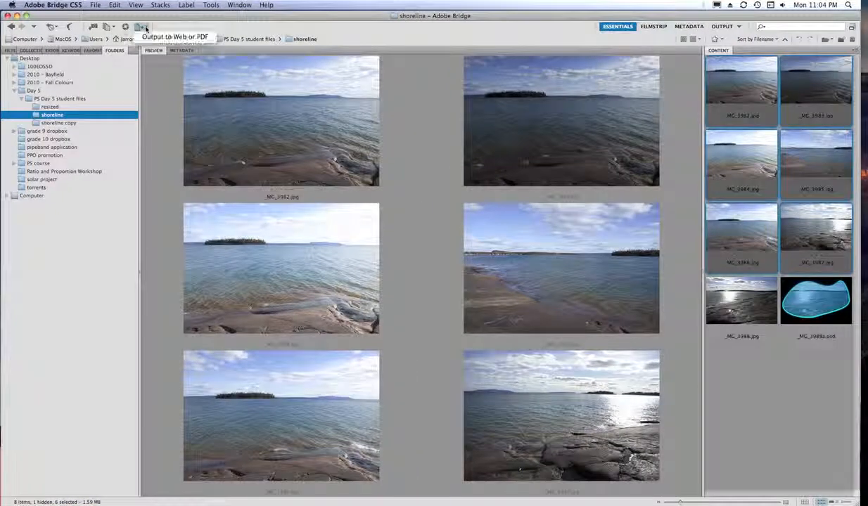
click(147, 28)
click(142, 28)
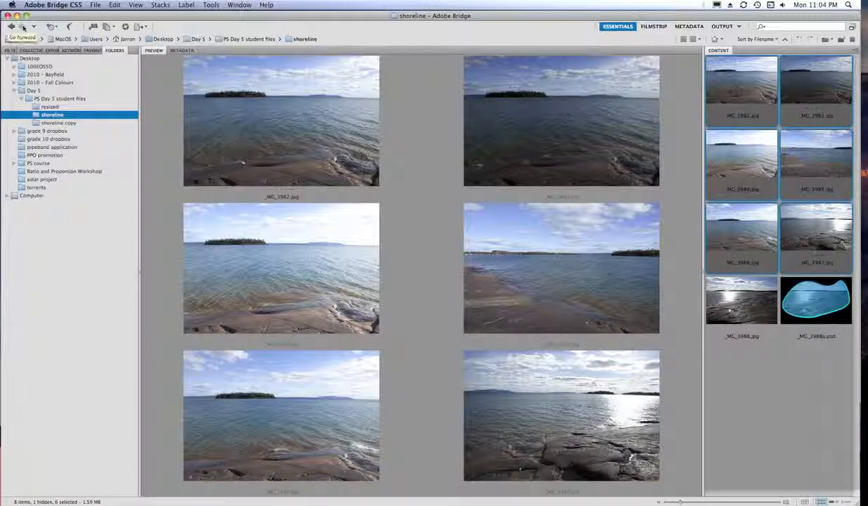
- Show the shoreline folder path as editable text, then bring up the Tools > Photoshop submenu
click(355, 39)
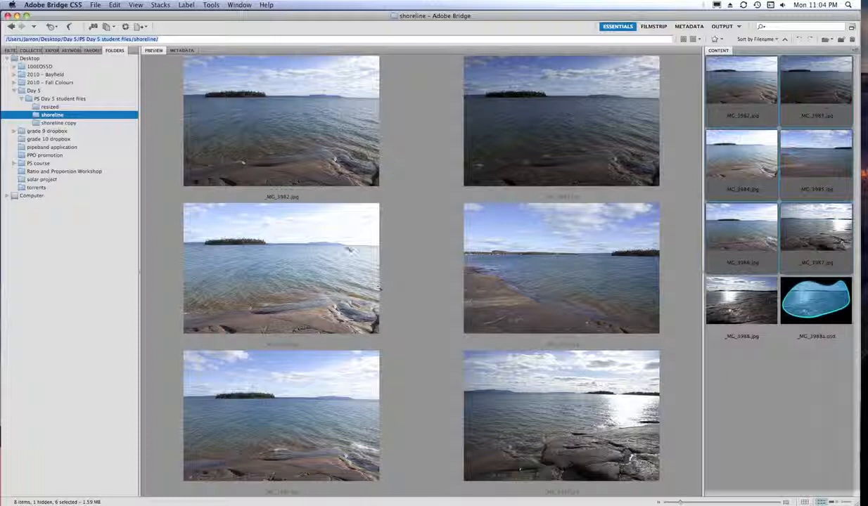
click(96, 5)
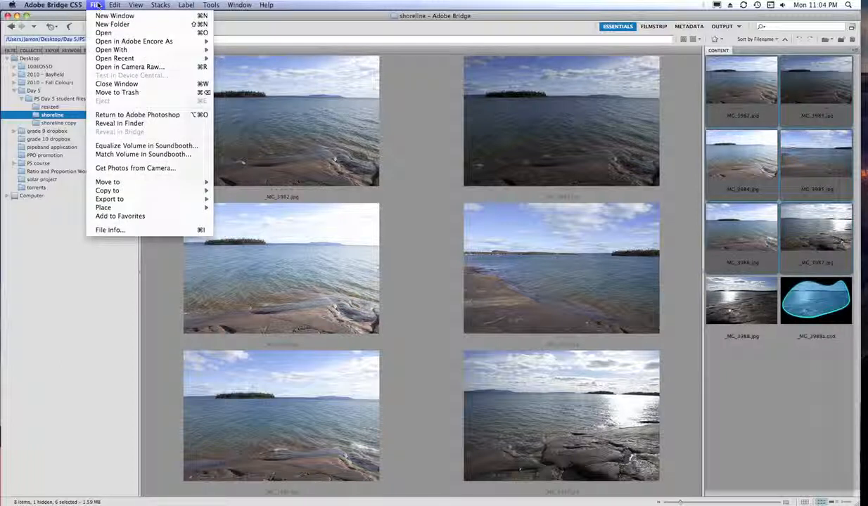
mouse_move(213, 5)
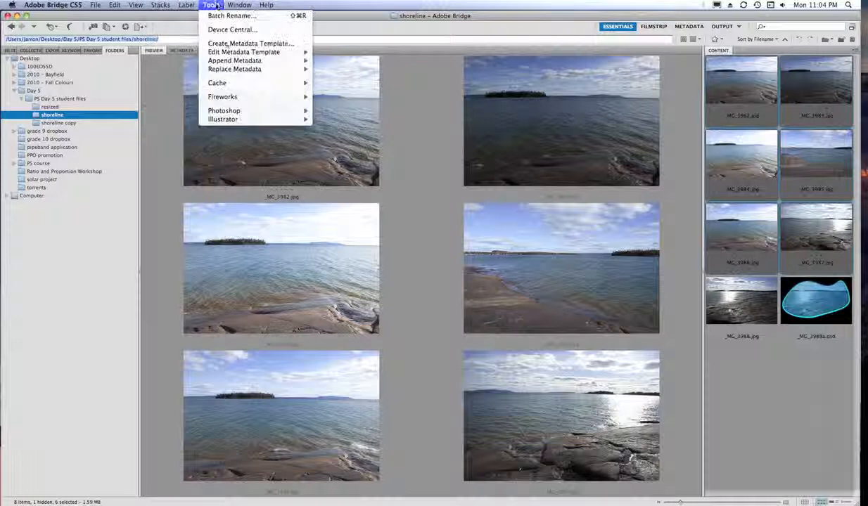
mouse_move(232, 111)
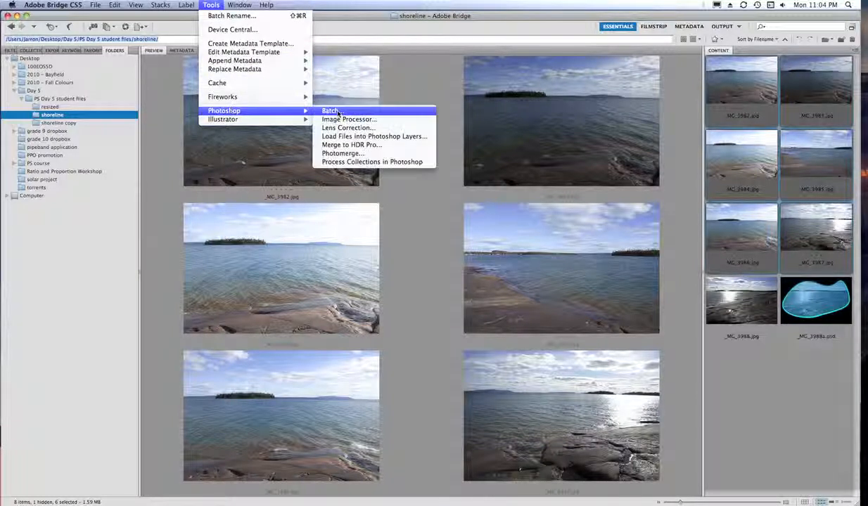